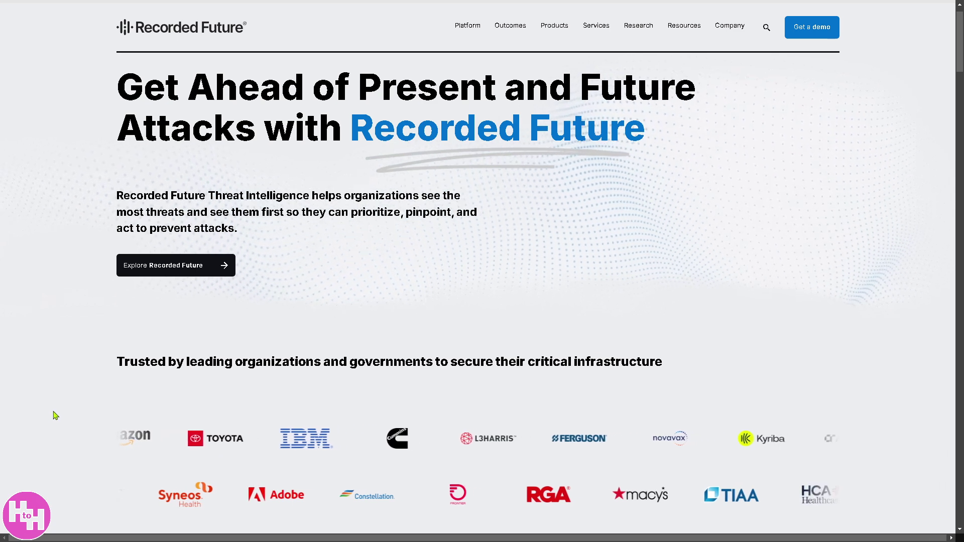
Step: Leave full screen, load tria.ge, and put the browser back in full screen
{"action": "key", "text": "F11"}
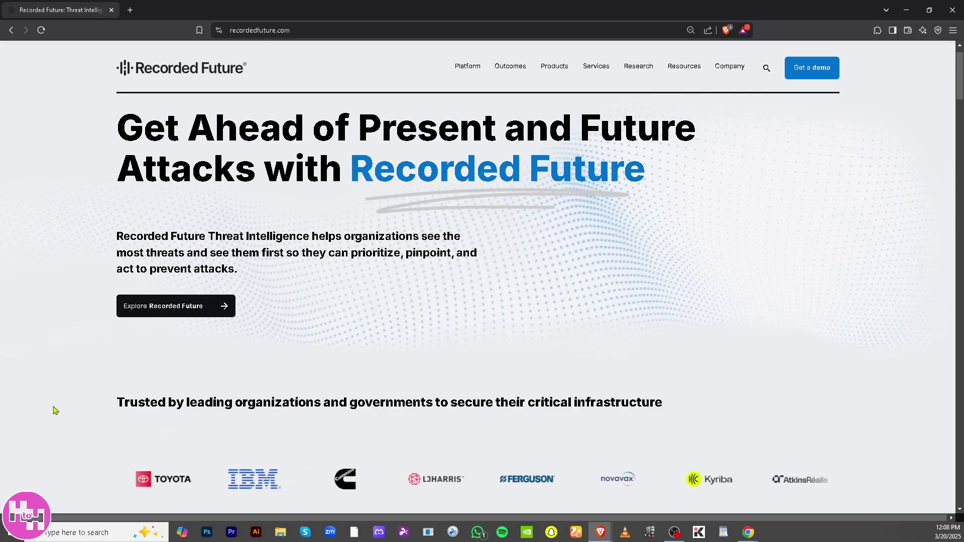
{"action": "key", "text": "F11"}
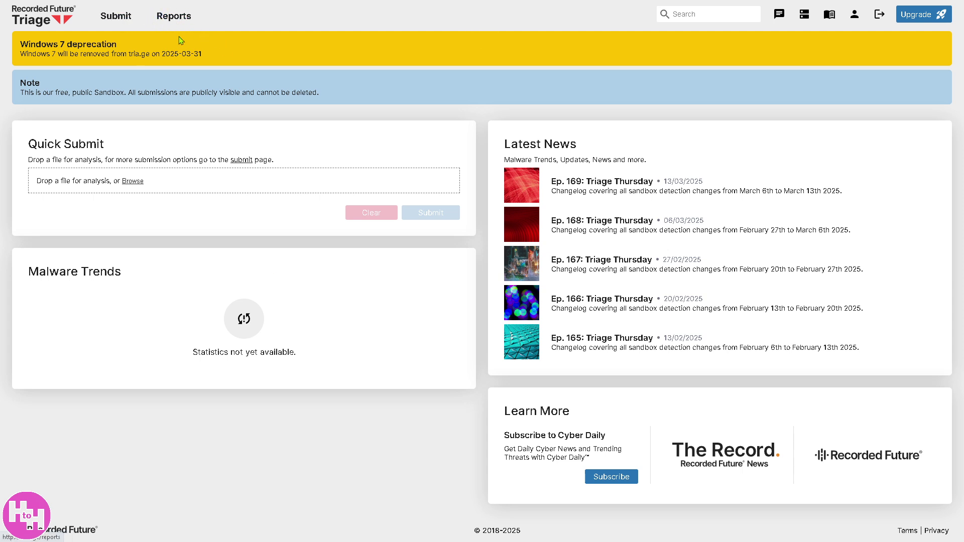
Step: Go to Triage's Submit page from the top navigation bar
{"action": "left_click", "coordinate": [119, 21]}
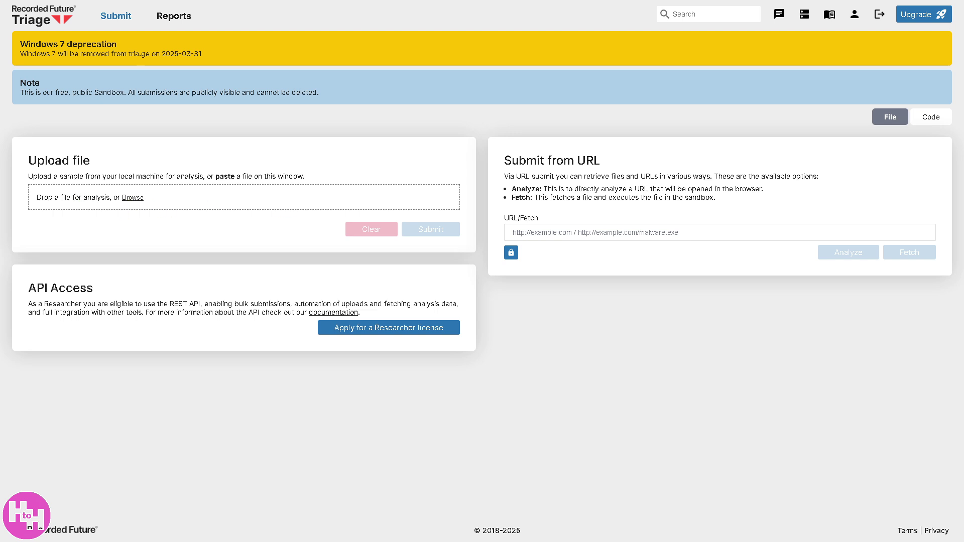
Step: Choose channels4_profile.jpg as the upload file and submit it for analysis
{"action": "double_click", "coordinate": [118, 359]}
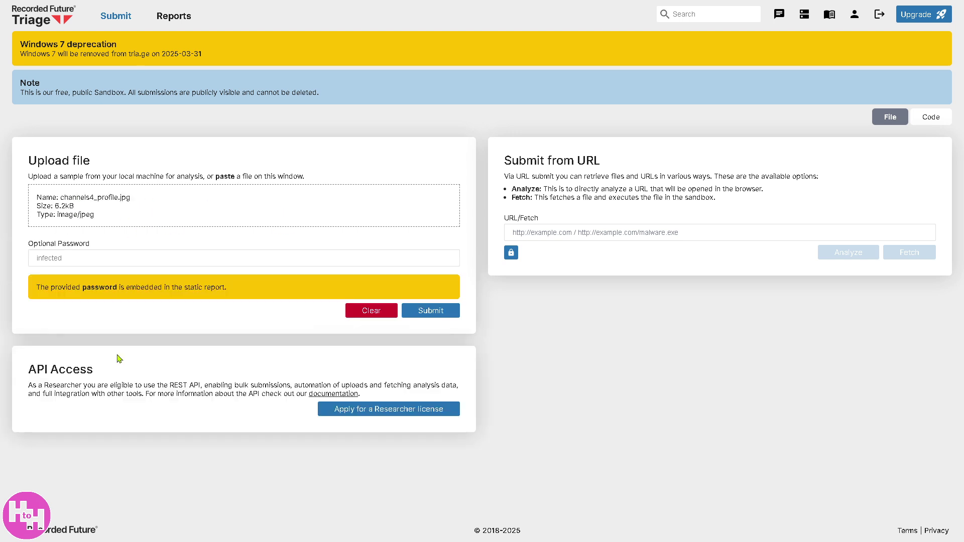
{"action": "left_click", "coordinate": [422, 311]}
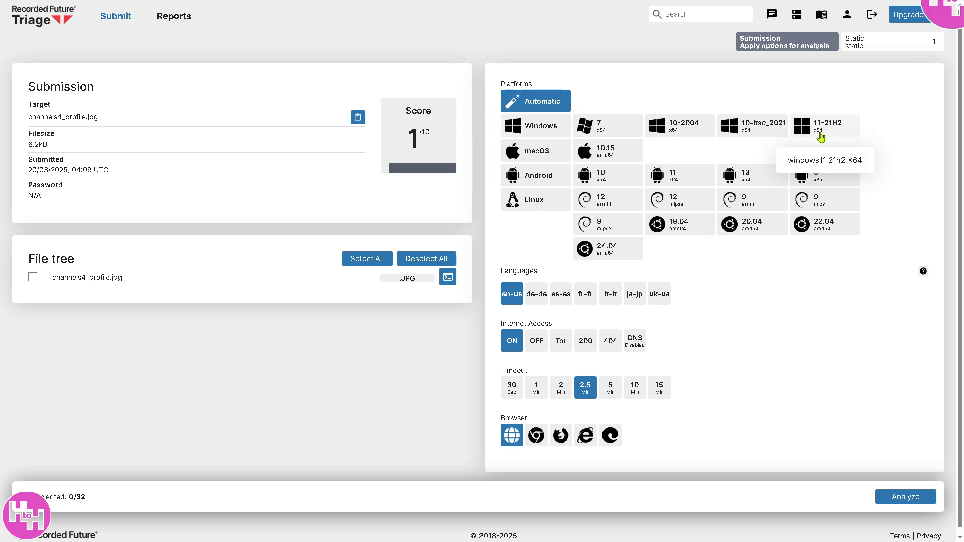
Step: Analyze channels4_profile.jpg on the Windows platform, with the file ticked in the File tree
{"action": "left_click", "coordinate": [550, 131]}
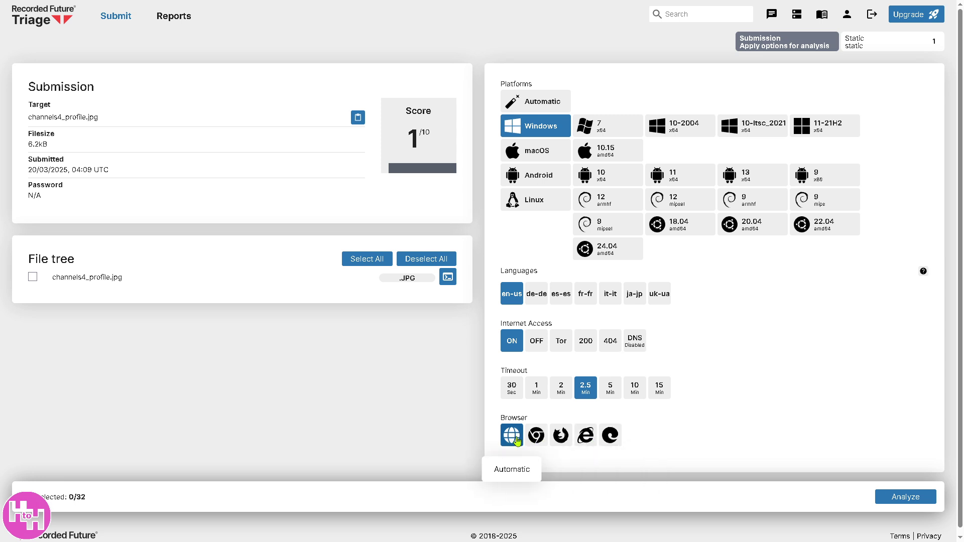
{"action": "left_click", "coordinate": [909, 497]}
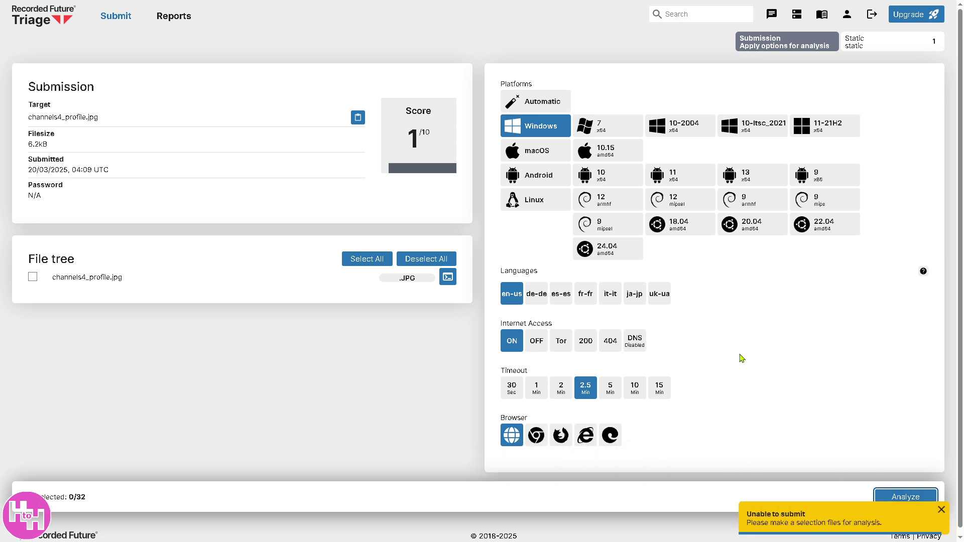
{"action": "left_click", "coordinate": [941, 510]}
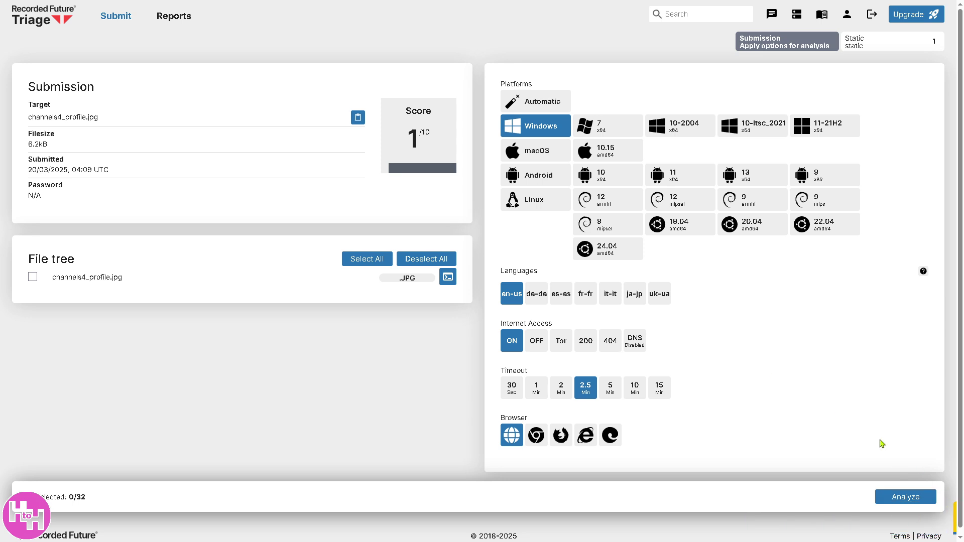
{"action": "left_click", "coordinate": [899, 498]}
{"action": "left_click", "coordinate": [941, 512]}
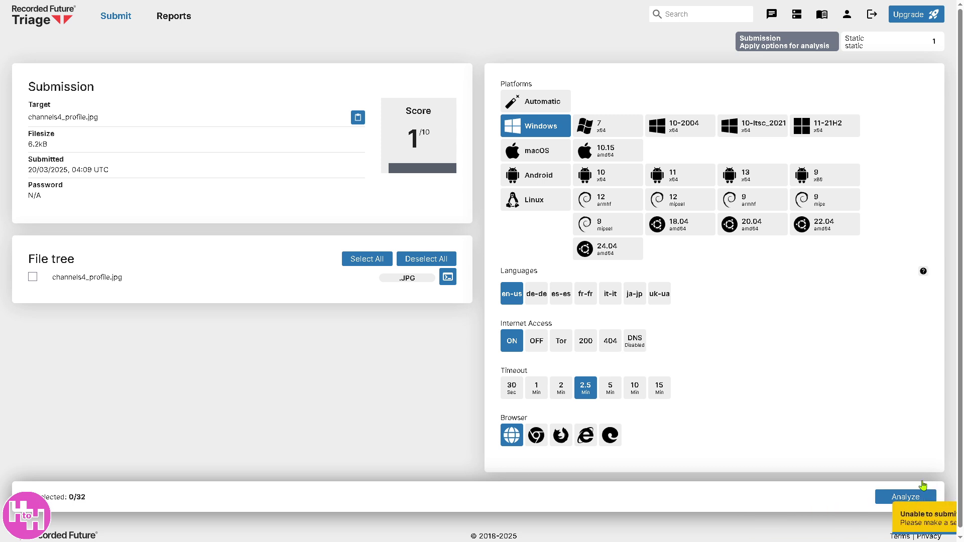
{"action": "left_click", "coordinate": [33, 276]}
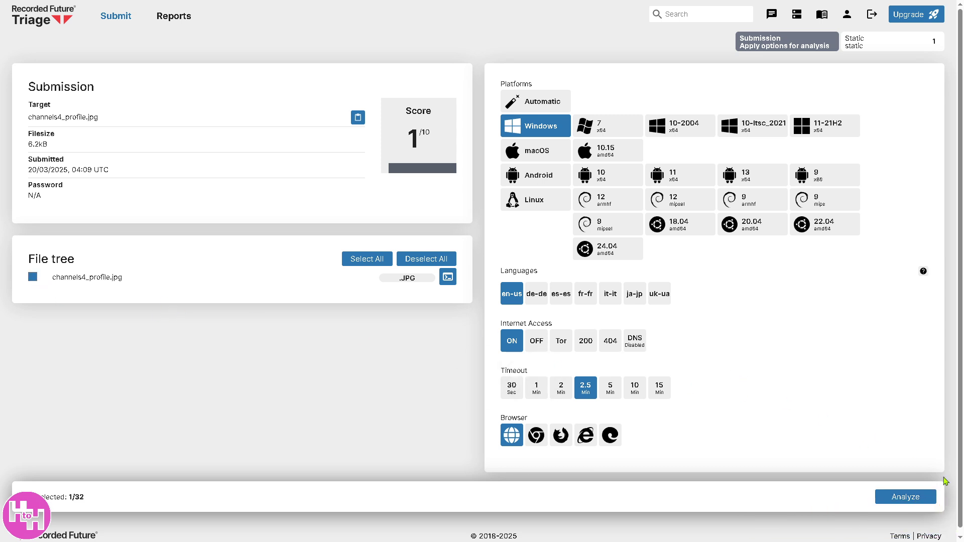
{"action": "left_click", "coordinate": [904, 497]}
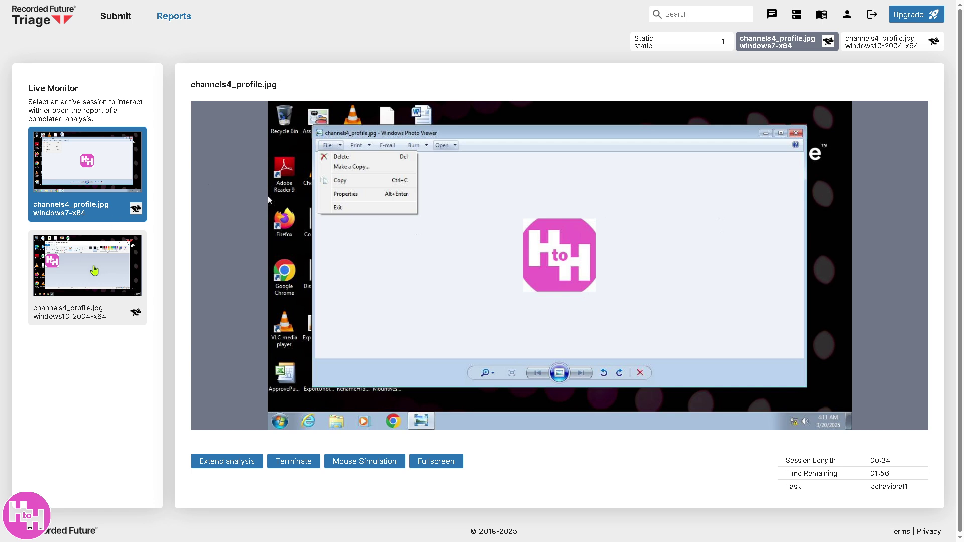
Step: Extend, then terminate, the windows10-2004-x64 session of channels4_profile.jpg
{"action": "left_click", "coordinate": [94, 269]}
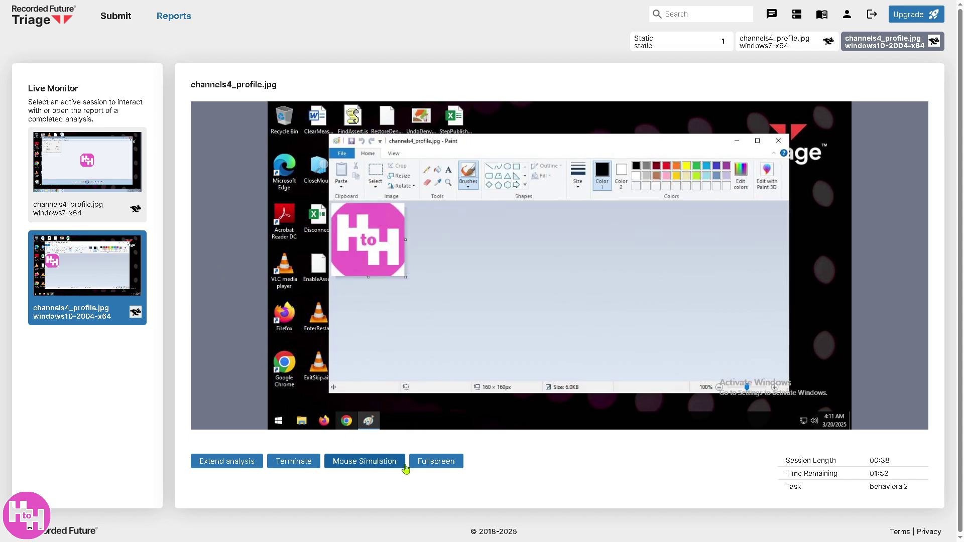
{"action": "left_click", "coordinate": [229, 466]}
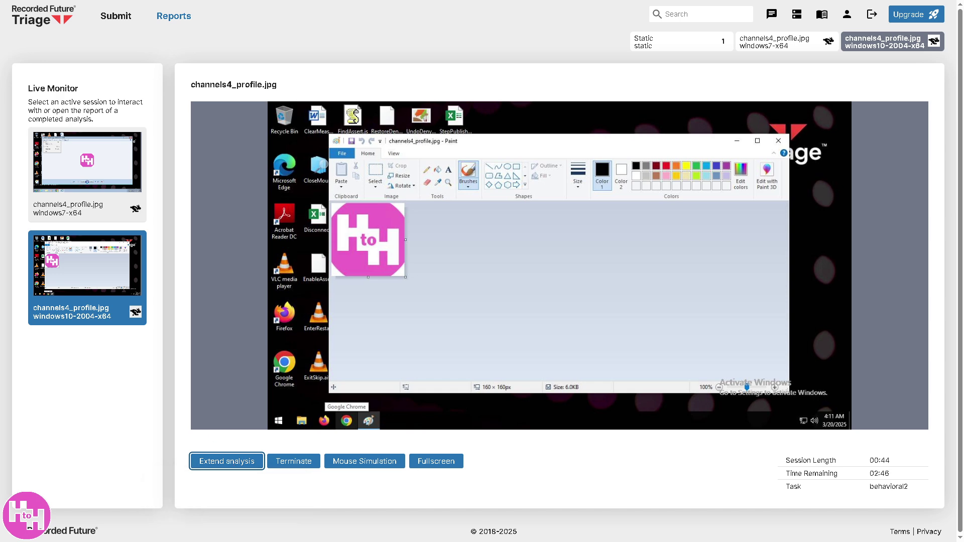
{"action": "left_click", "coordinate": [295, 463]}
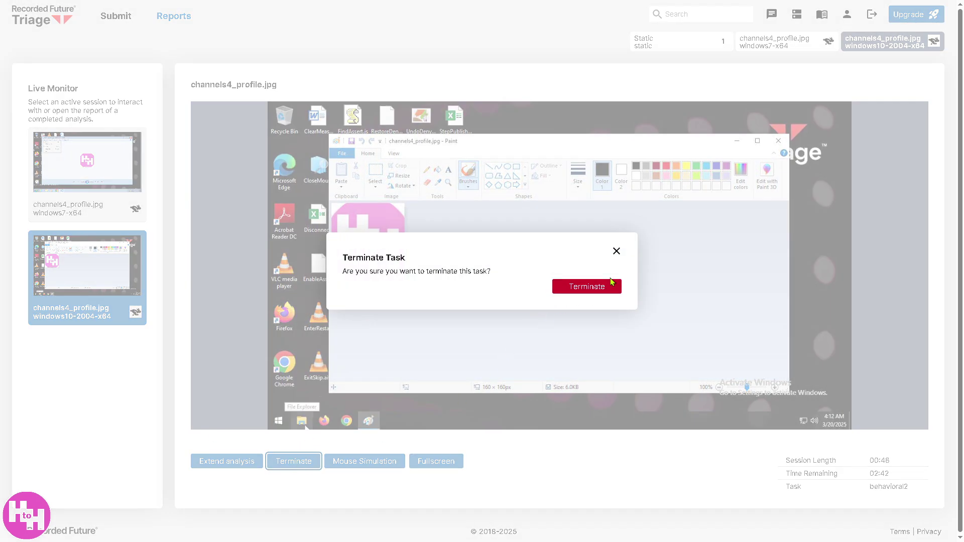
{"action": "left_click", "coordinate": [594, 286]}
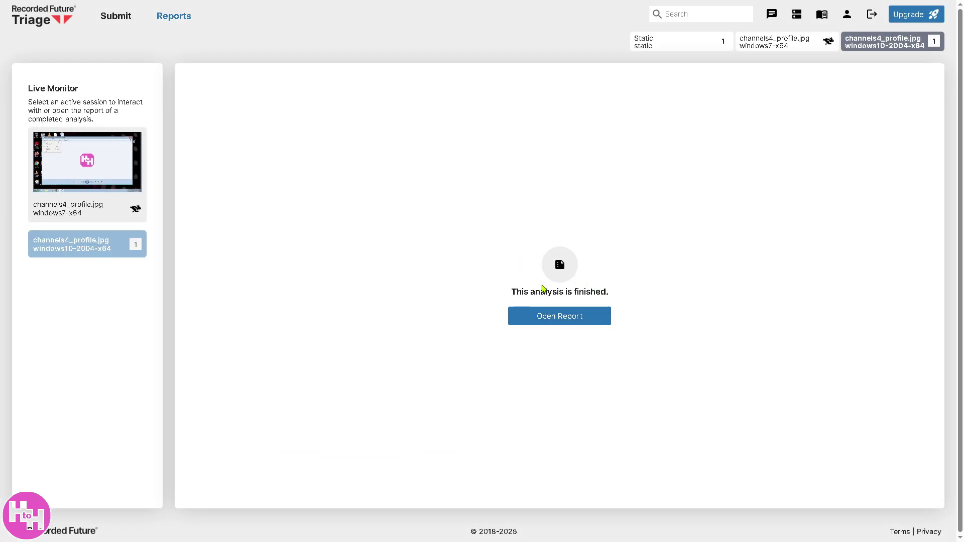
Step: Open the Windows 10 report and highlight the Target file name under General
{"action": "left_click", "coordinate": [558, 322]}
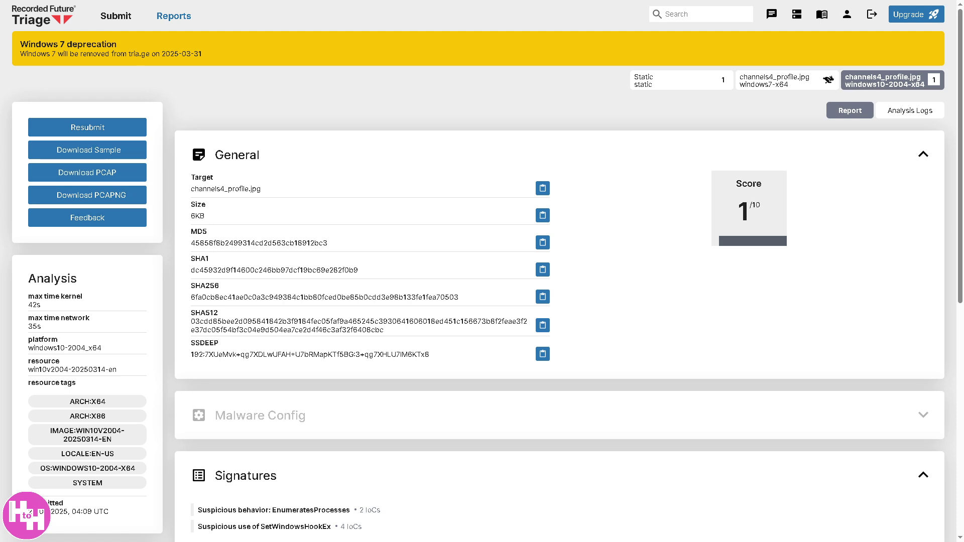
{"action": "scroll", "coordinate": [97, 209], "scroll_direction": "down", "scroll_amount": 1}
{"action": "scroll", "coordinate": [105, 196], "scroll_direction": "up", "scroll_amount": 1}
{"action": "left_click_drag", "start_coordinate": [195, 177], "coordinate": [239, 189]}
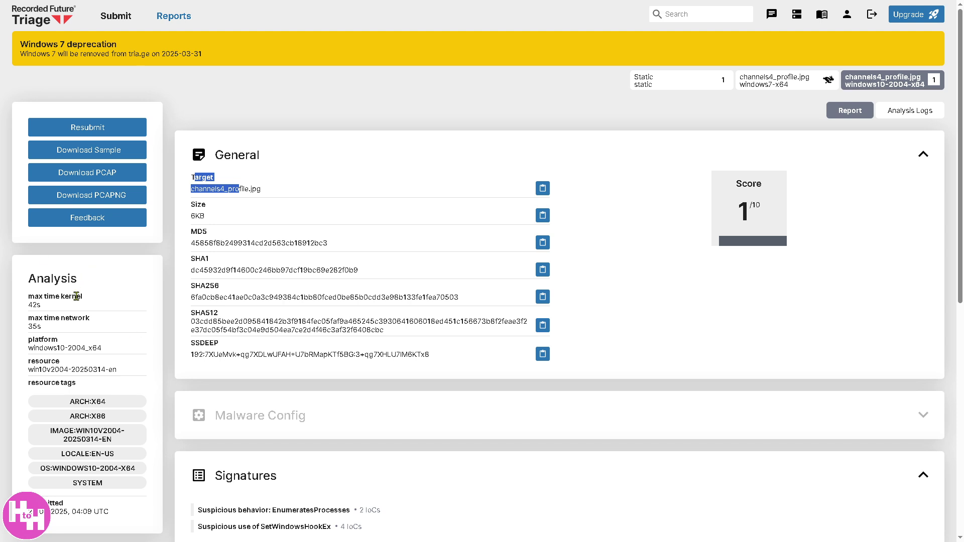
{"action": "scroll", "coordinate": [191, 311], "scroll_direction": "down", "scroll_amount": 1}
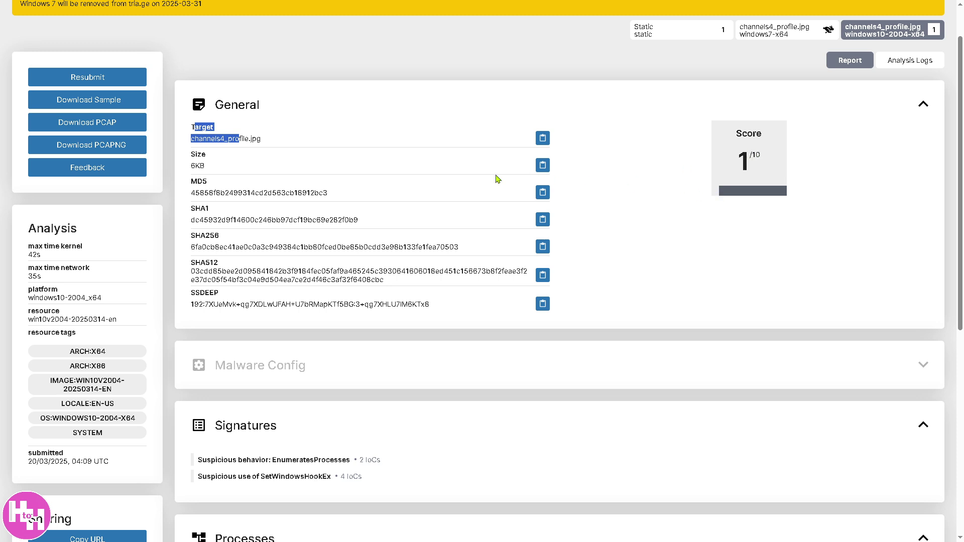
{"action": "left_click", "coordinate": [647, 179]}
{"action": "scroll", "coordinate": [712, 198], "scroll_direction": "up", "scroll_amount": 1}
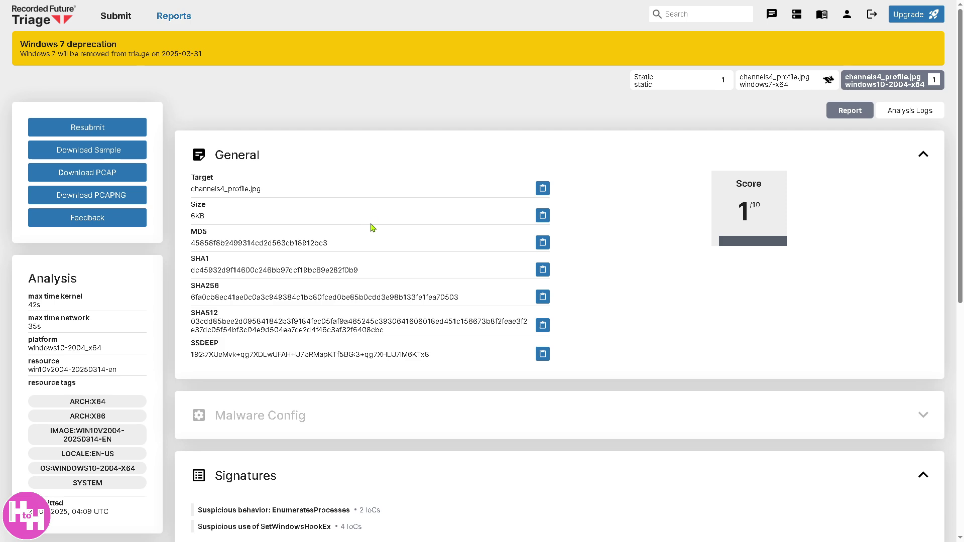
{"action": "scroll", "coordinate": [374, 229], "scroll_direction": "down", "scroll_amount": 1}
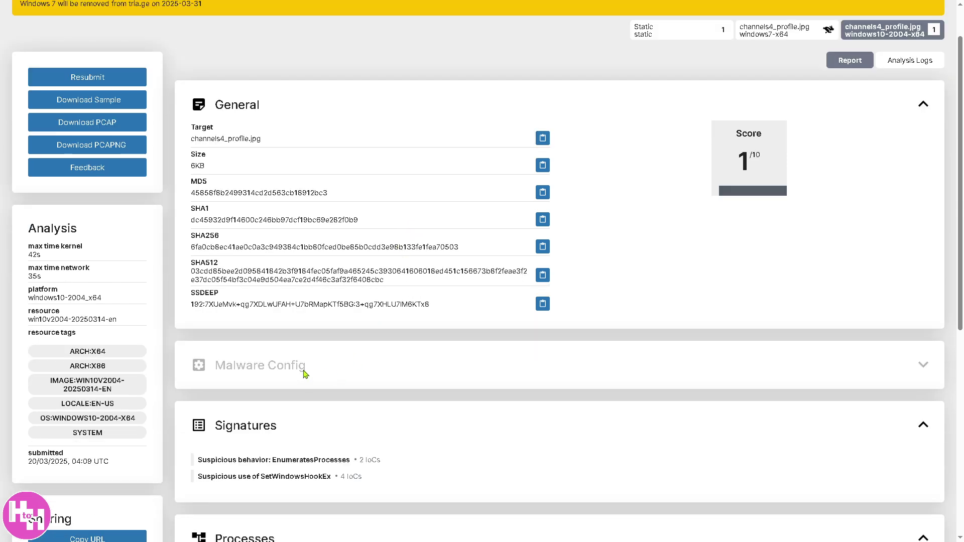
{"action": "scroll", "coordinate": [389, 377], "scroll_direction": "up", "scroll_amount": 1}
{"action": "scroll", "coordinate": [389, 389], "scroll_direction": "down", "scroll_amount": 1}
{"action": "scroll", "coordinate": [243, 473], "scroll_direction": "down", "scroll_amount": 1}
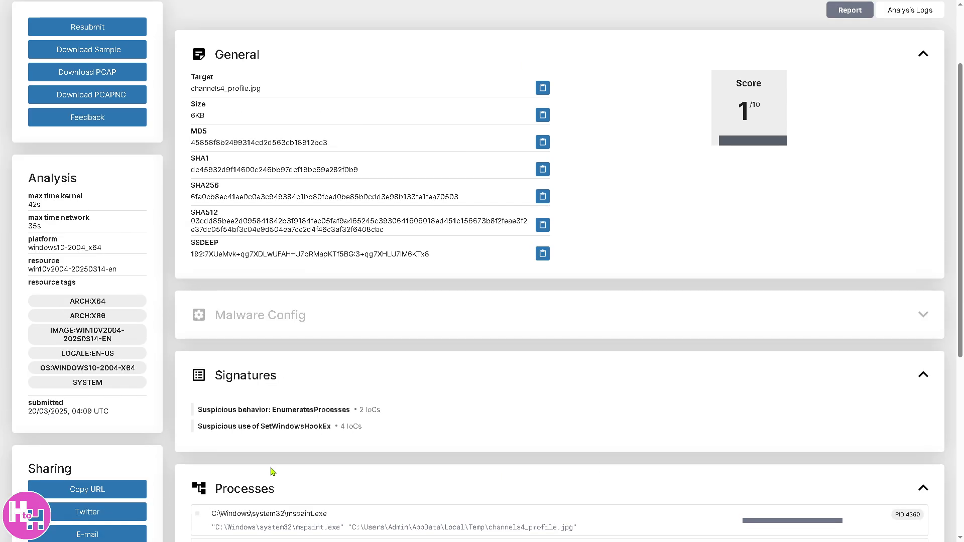
{"action": "scroll", "coordinate": [284, 466], "scroll_direction": "down", "scroll_amount": 2}
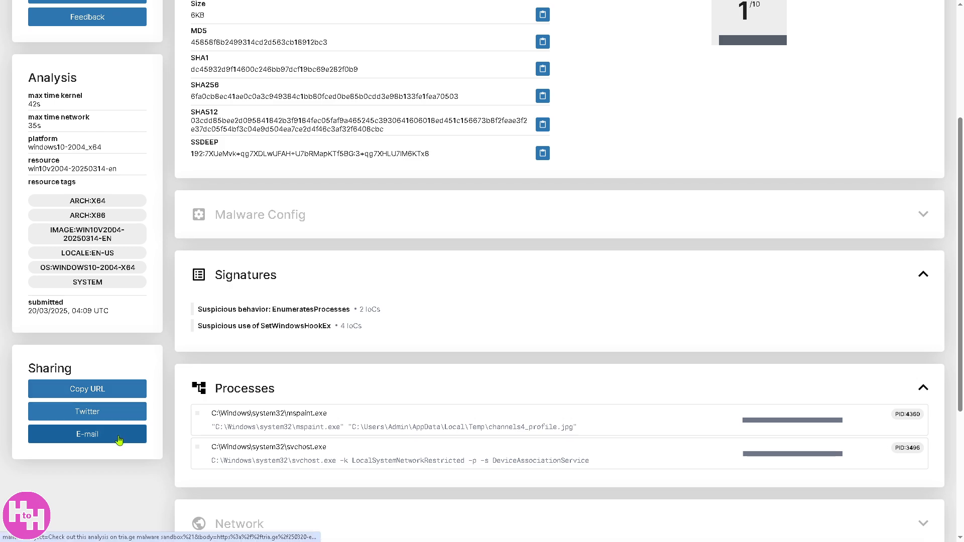
{"action": "scroll", "coordinate": [374, 429], "scroll_direction": "down", "scroll_amount": 5}
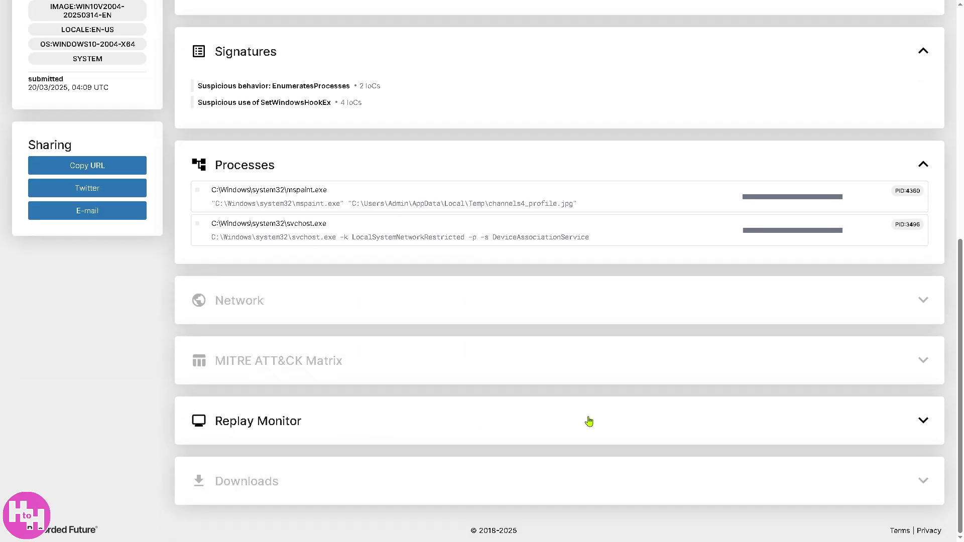
{"action": "scroll", "coordinate": [593, 419], "scroll_direction": "up", "scroll_amount": 3}
{"action": "scroll", "coordinate": [595, 416], "scroll_direction": "down", "scroll_amount": 2}
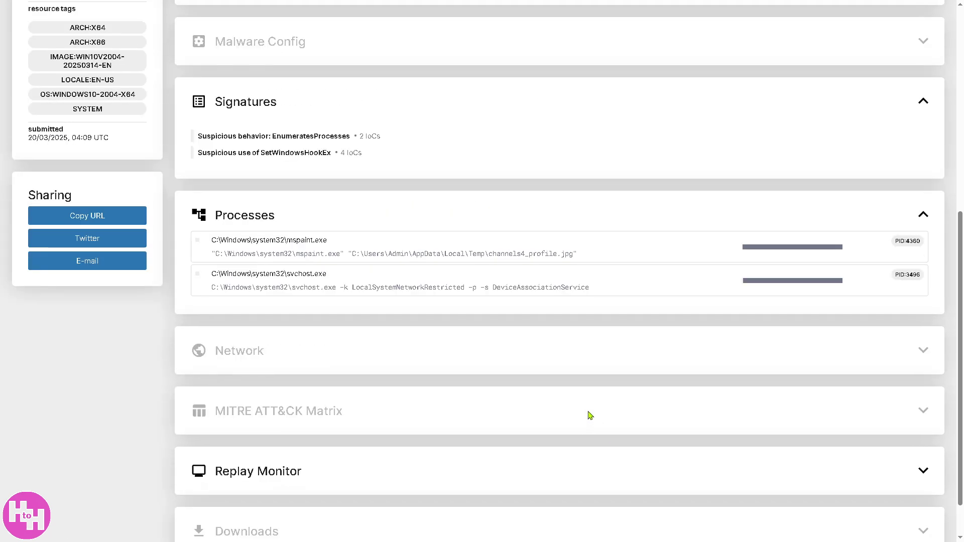
{"action": "scroll", "coordinate": [577, 417], "scroll_direction": "up", "scroll_amount": 2}
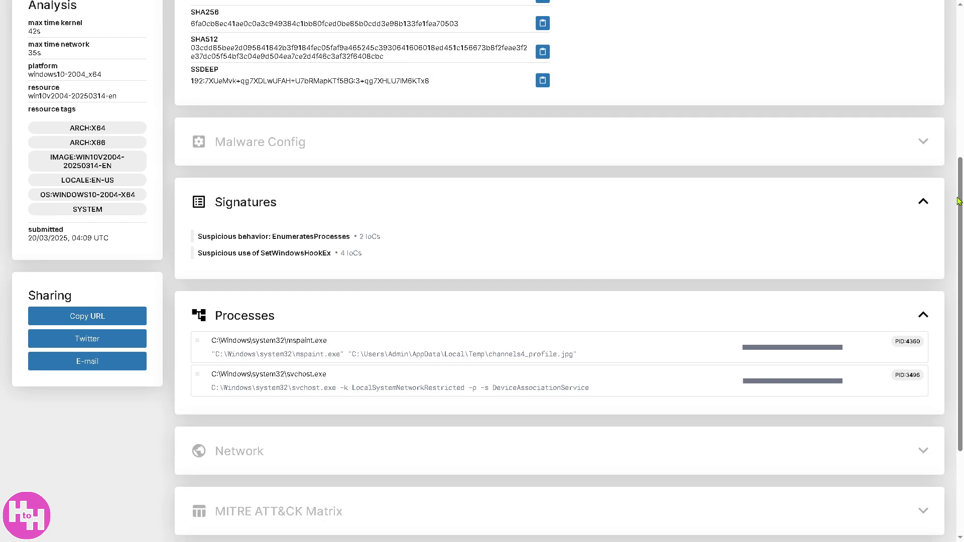
{"action": "left_click_drag", "start_coordinate": [959, 198], "coordinate": [951, 73]}
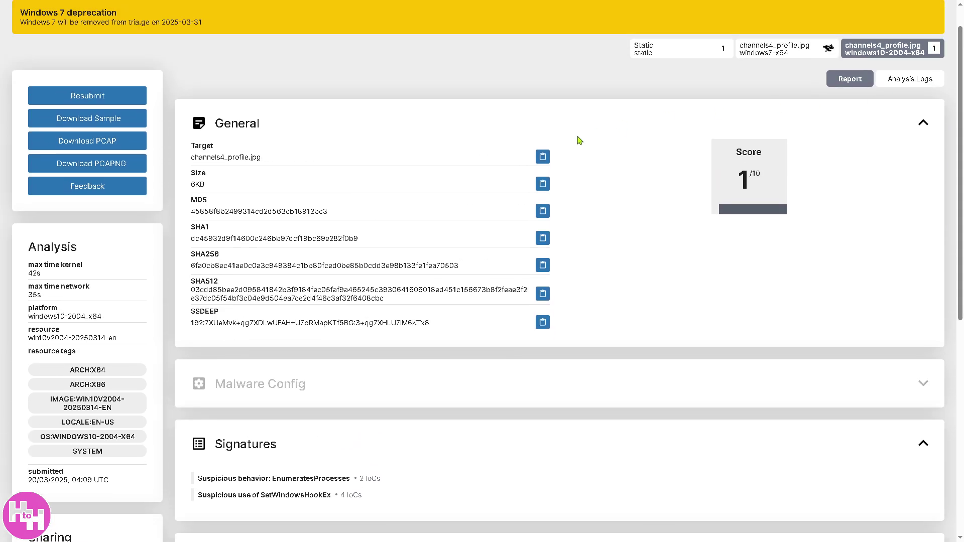
{"action": "scroll", "coordinate": [171, 88], "scroll_direction": "up", "scroll_amount": 1}
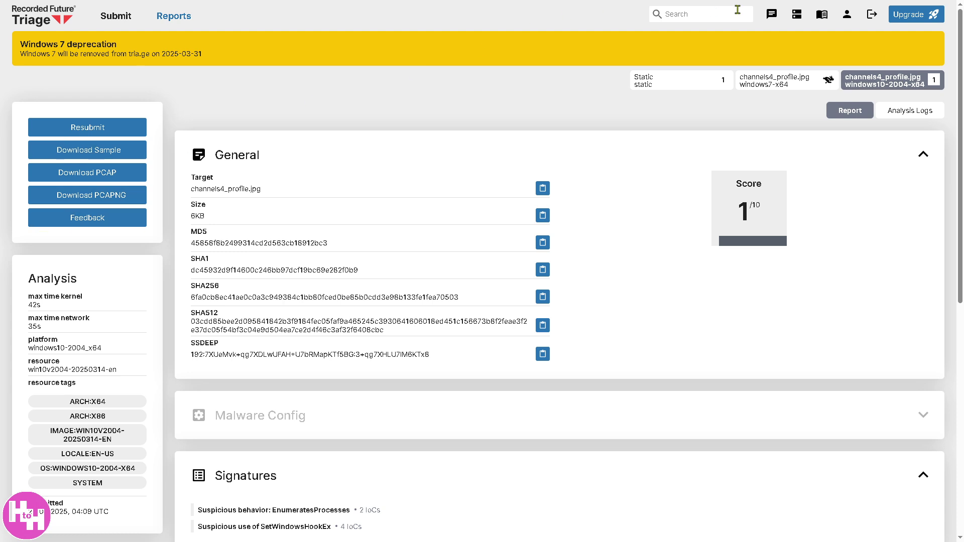
{"action": "left_click", "coordinate": [772, 14]}
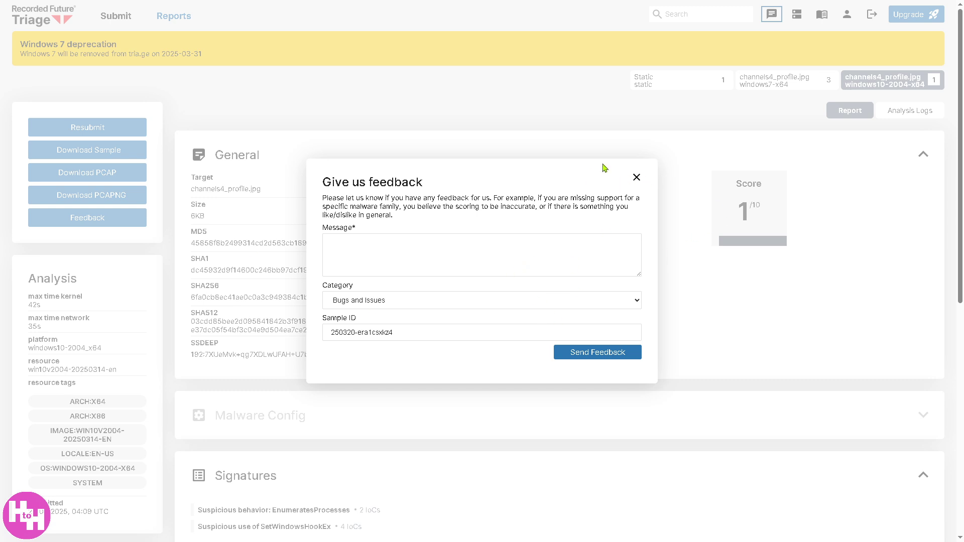
{"action": "left_click", "coordinate": [637, 177]}
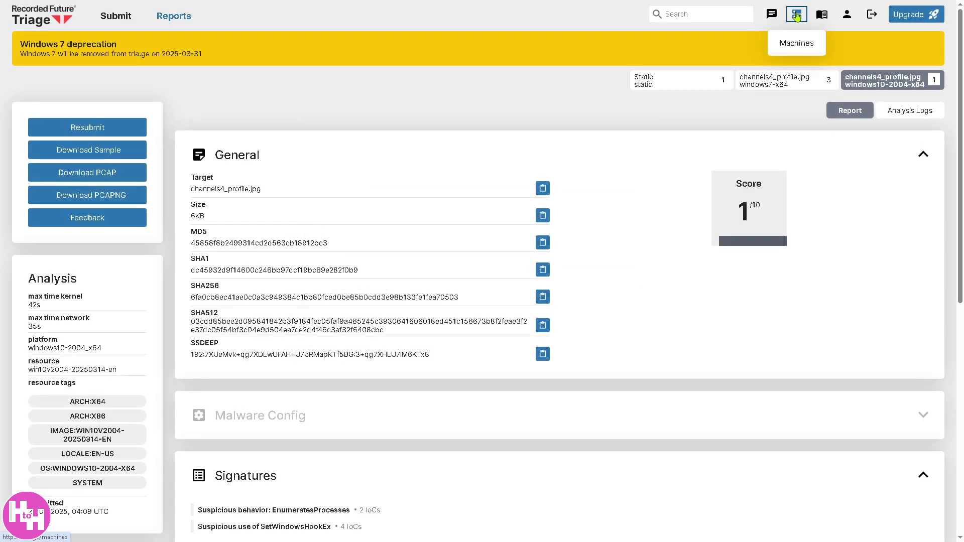
{"action": "left_click", "coordinate": [796, 15]}
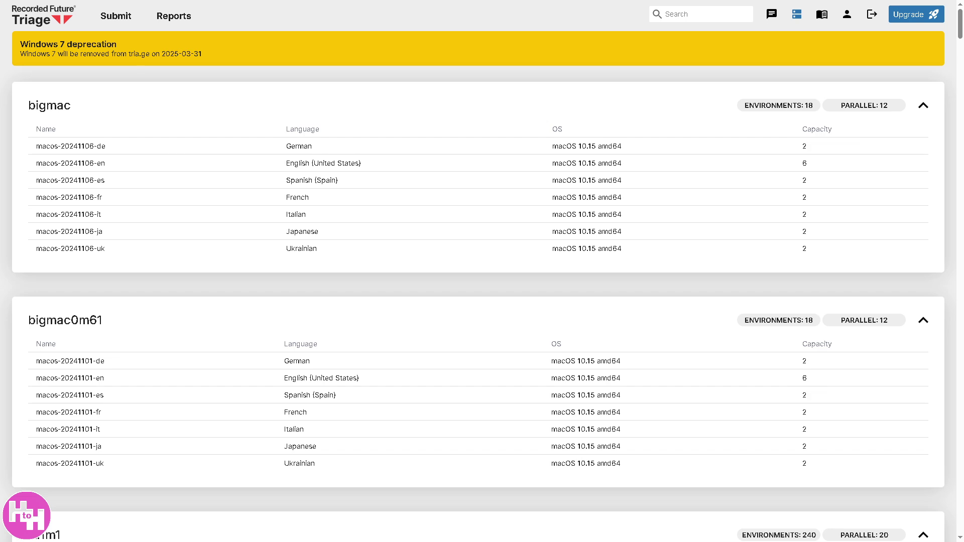
{"action": "scroll", "coordinate": [318, 289], "scroll_direction": "down", "scroll_amount": 2}
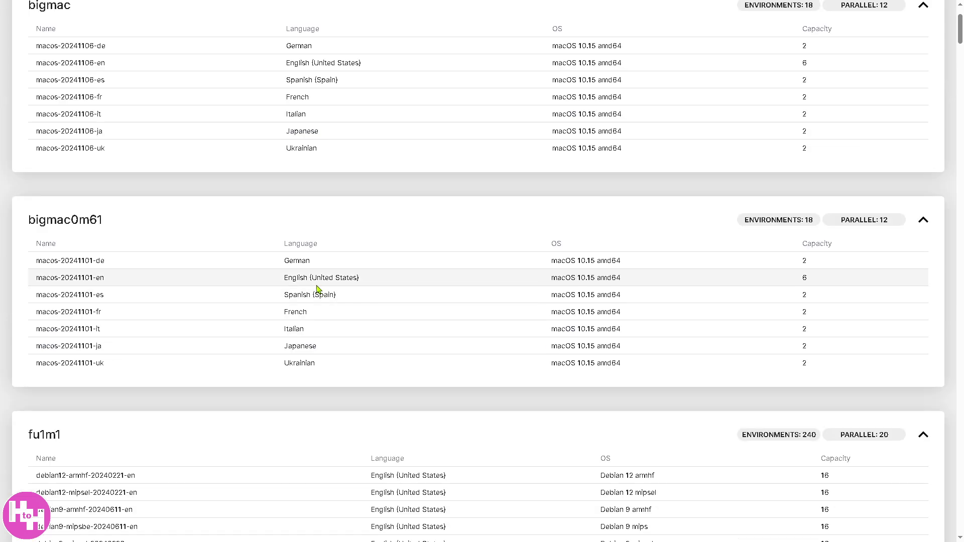
{"action": "scroll", "coordinate": [319, 289], "scroll_direction": "down", "scroll_amount": 3}
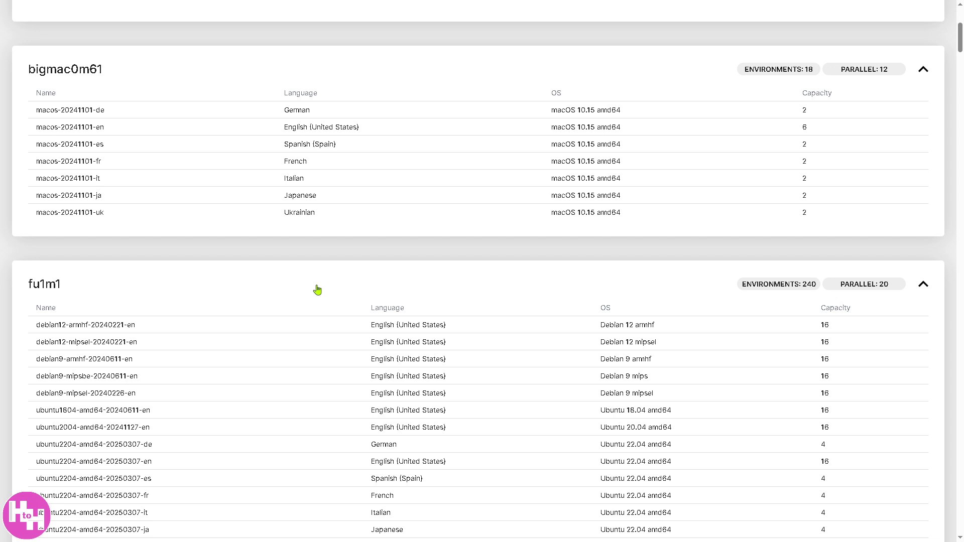
{"action": "scroll", "coordinate": [322, 291], "scroll_direction": "down", "scroll_amount": 1}
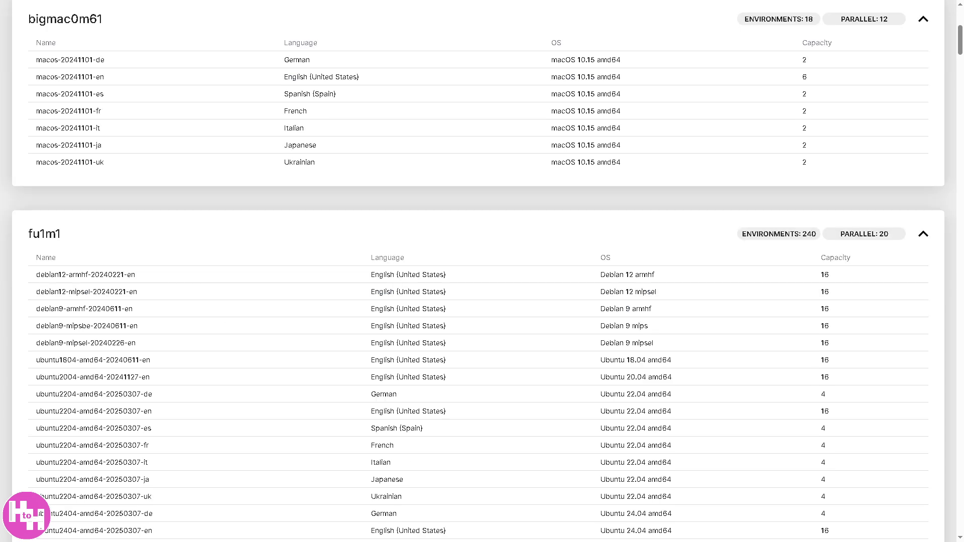
{"action": "scroll", "coordinate": [481, 343], "scroll_direction": "down", "scroll_amount": 2}
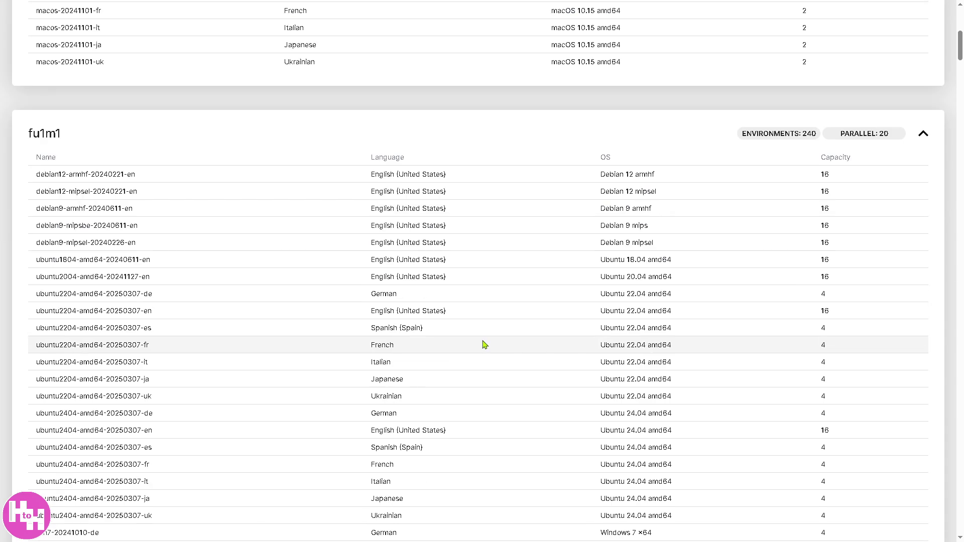
{"action": "scroll", "coordinate": [484, 345], "scroll_direction": "down", "scroll_amount": 1}
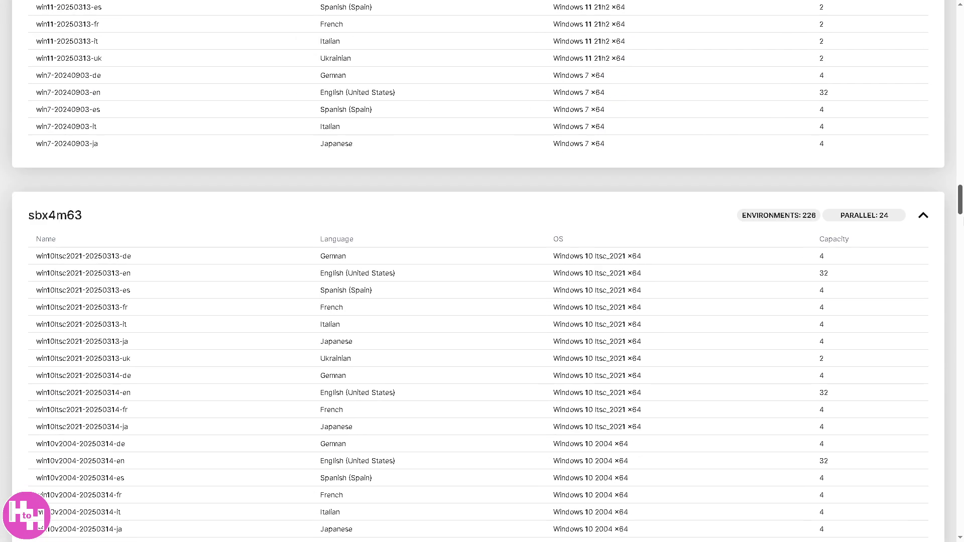
{"action": "scroll", "coordinate": [482, 271], "scroll_direction": "down", "scroll_amount": 20}
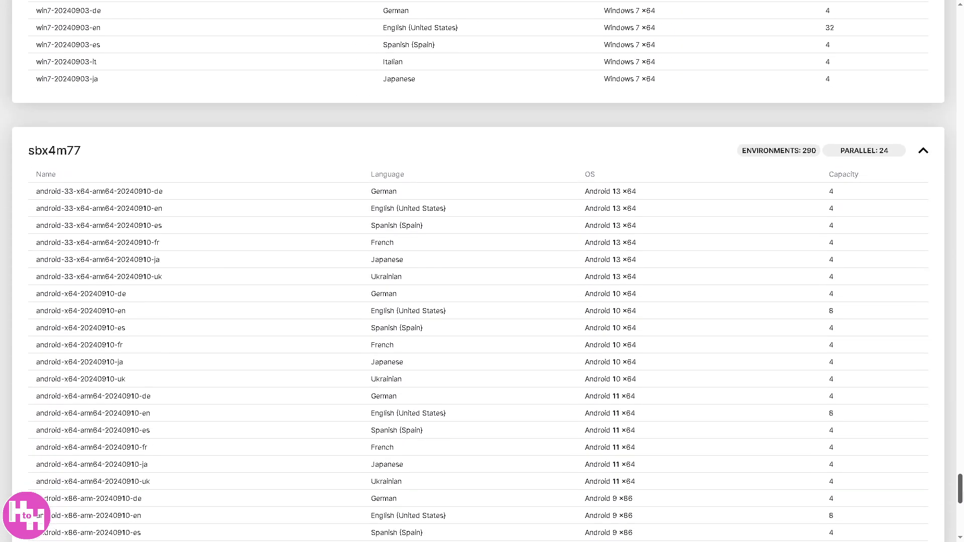
{"action": "scroll", "coordinate": [482, 271], "scroll_direction": "down", "scroll_amount": 14}
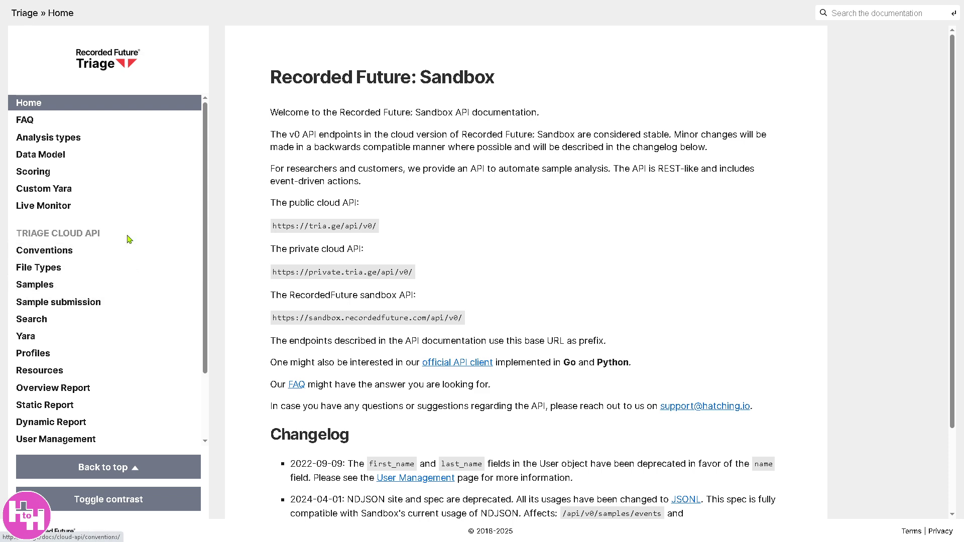
Step: Open the documentation's FAQ page and scroll through the sidebar
{"action": "left_click", "coordinate": [71, 127]}
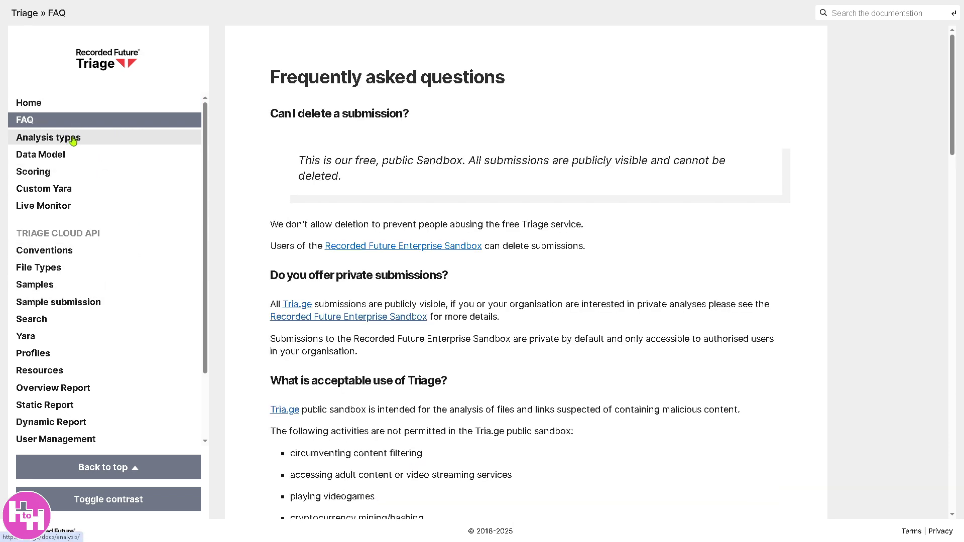
{"action": "scroll", "coordinate": [95, 155], "scroll_direction": "down", "scroll_amount": 1}
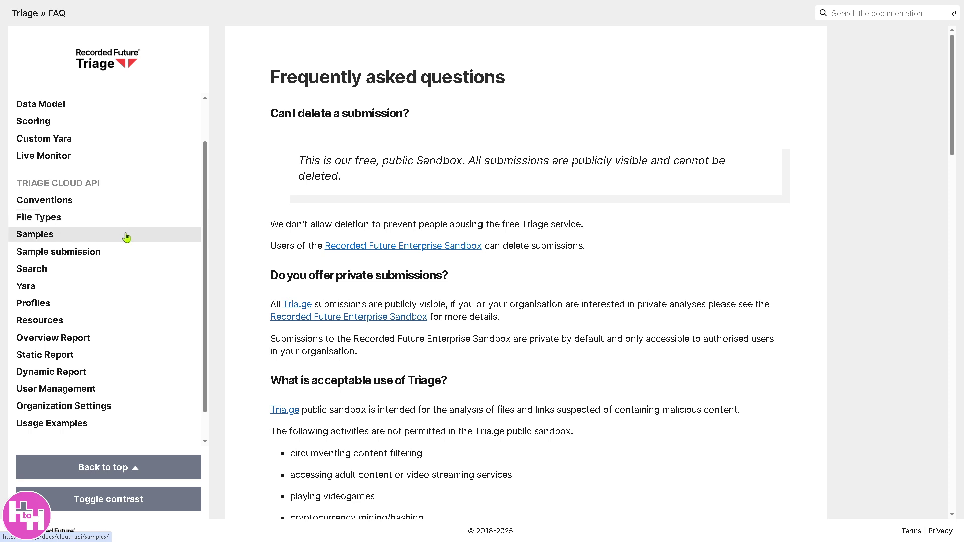
{"action": "scroll", "coordinate": [126, 237], "scroll_direction": "down", "scroll_amount": 1}
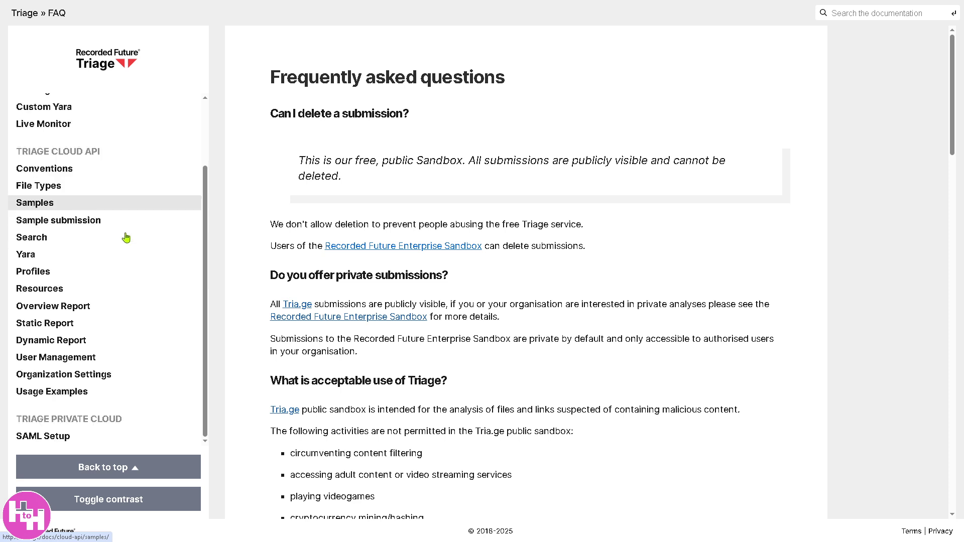
{"action": "scroll", "coordinate": [125, 237], "scroll_direction": "up", "scroll_amount": 2}
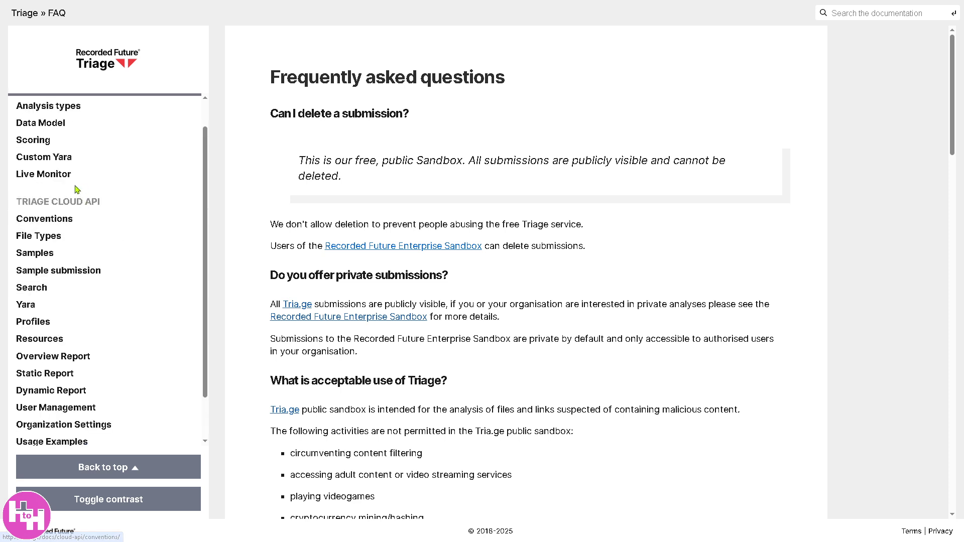
{"action": "scroll", "coordinate": [76, 216], "scroll_direction": "down", "scroll_amount": 1}
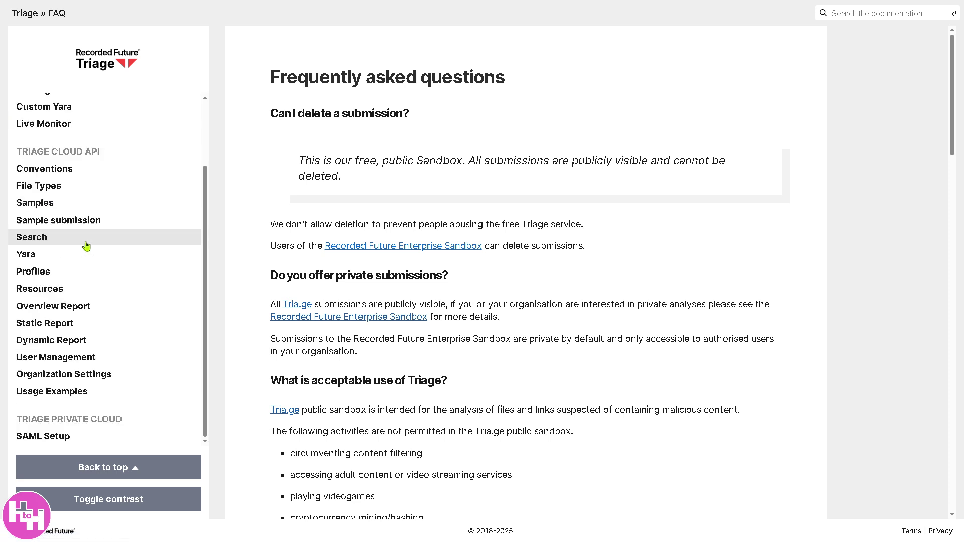
{"action": "scroll", "coordinate": [86, 248], "scroll_direction": "up", "scroll_amount": 2}
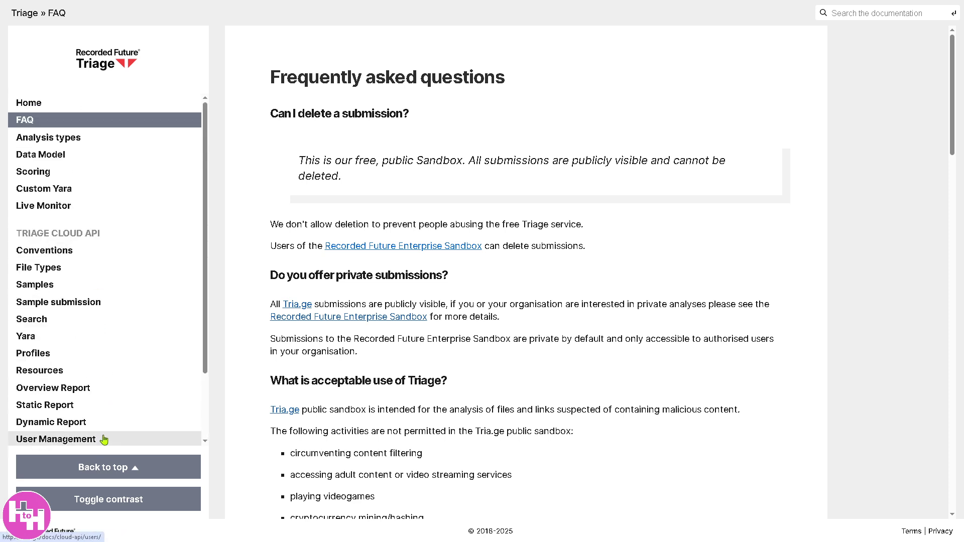
Step: Switch the docs to the high-contrast dark theme and return to the Triage home
{"action": "left_click", "coordinate": [130, 504]}
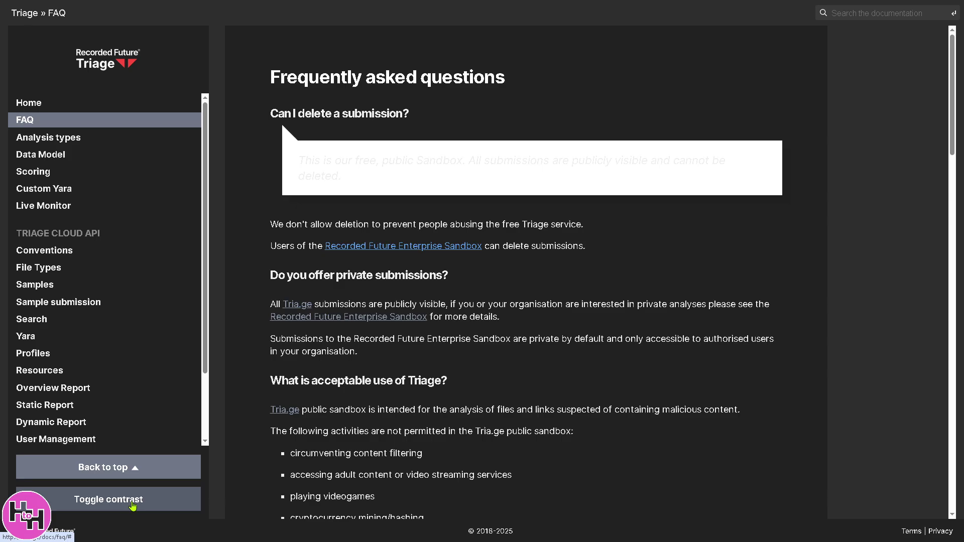
{"action": "scroll", "coordinate": [141, 334], "scroll_direction": "down", "scroll_amount": 2}
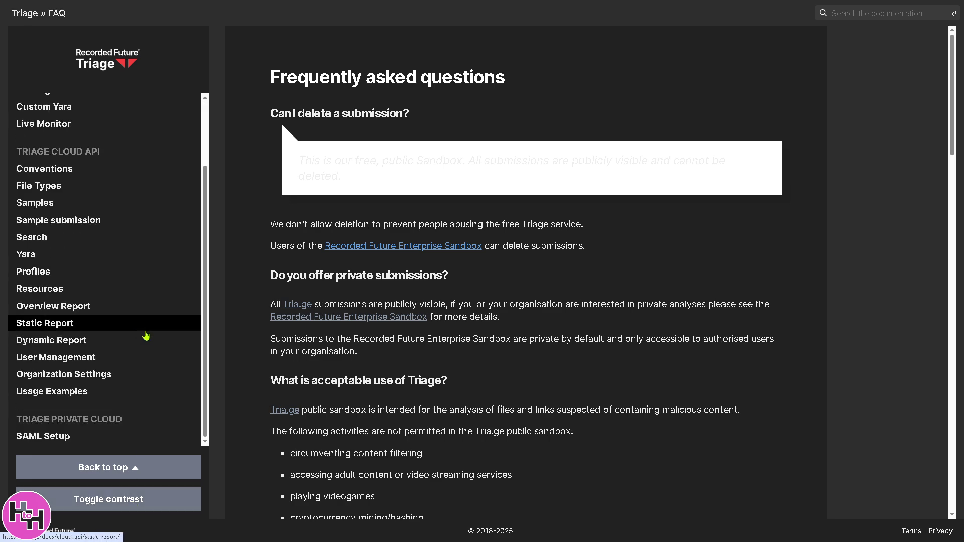
{"action": "left_click", "coordinate": [25, 14]}
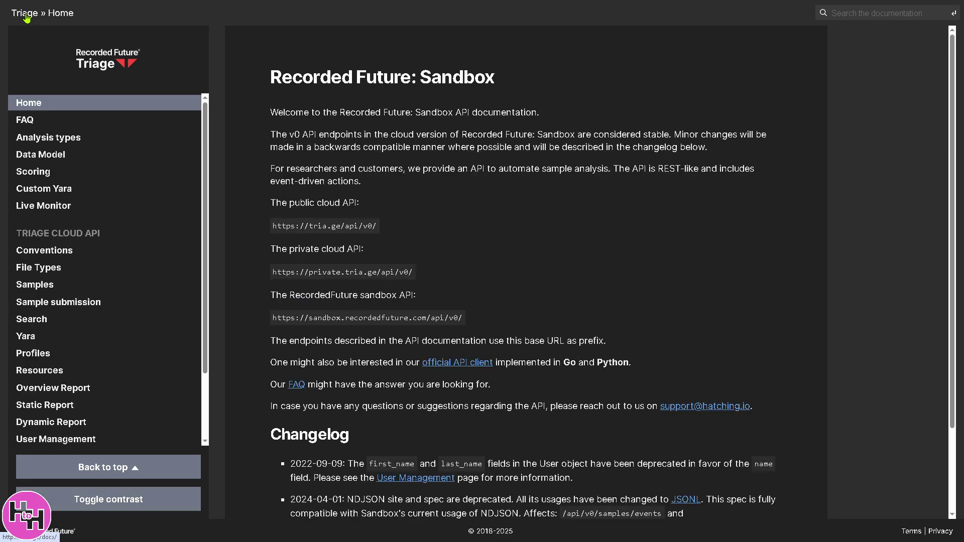
Step: Go back to the Triage dashboard and open the Account details page
{"action": "left_click", "coordinate": [179, 82]}
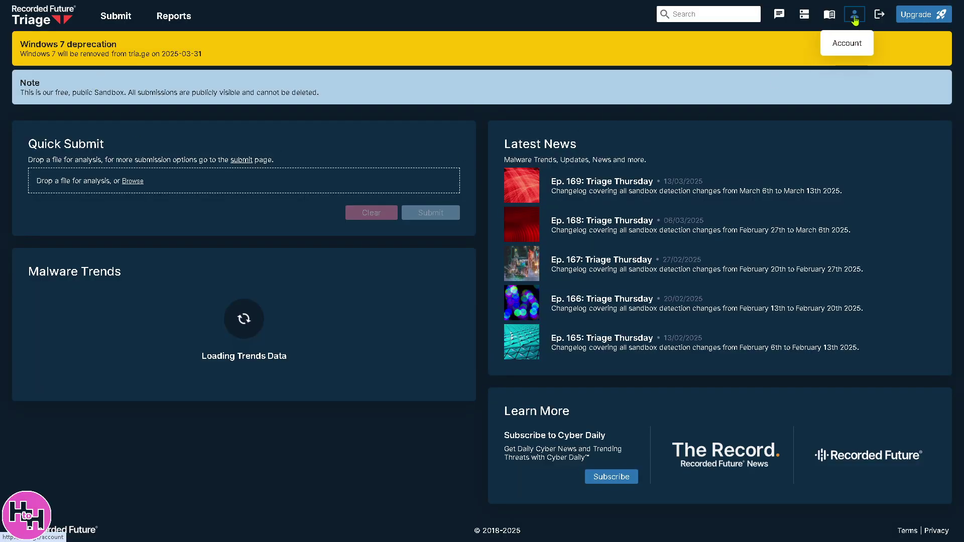
{"action": "left_click", "coordinate": [854, 19]}
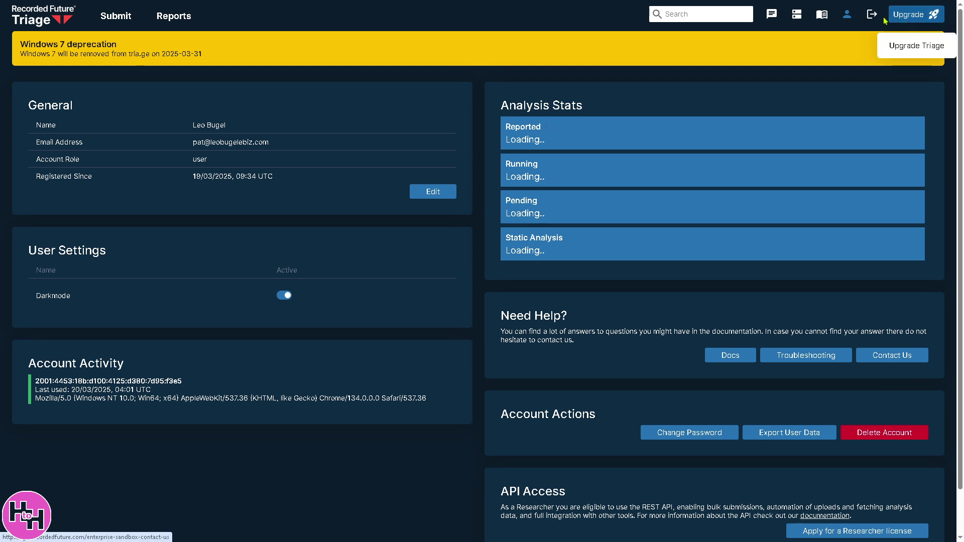
Step: Open Upgrade and scroll through the Enterprise Sandbox features and Contact Us form
{"action": "left_click", "coordinate": [906, 18]}
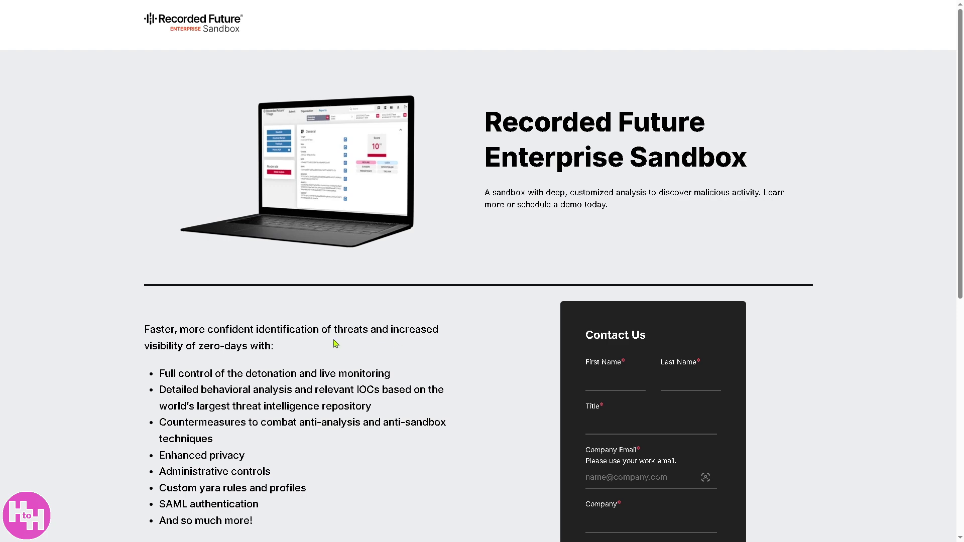
{"action": "scroll", "coordinate": [341, 344], "scroll_direction": "down", "scroll_amount": 2}
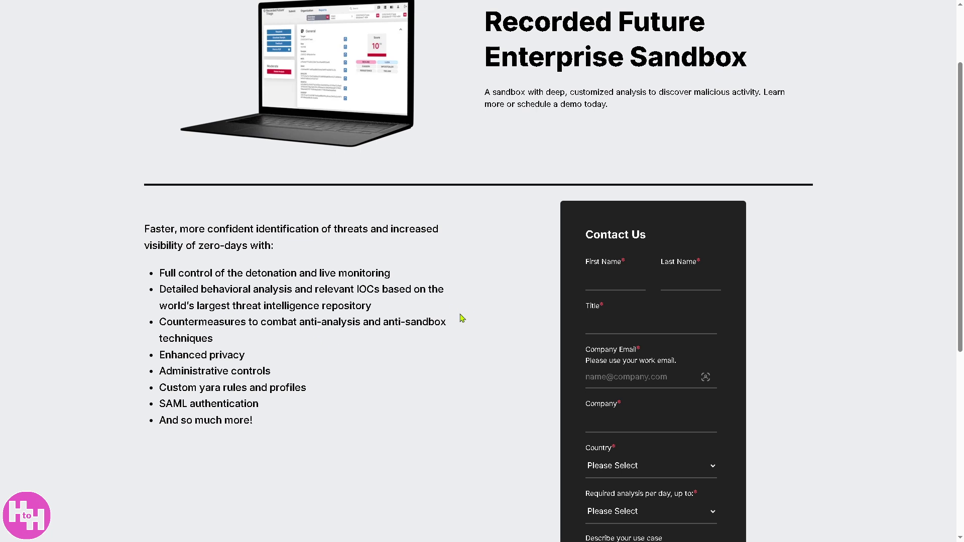
{"action": "scroll", "coordinate": [445, 317], "scroll_direction": "down", "scroll_amount": 1}
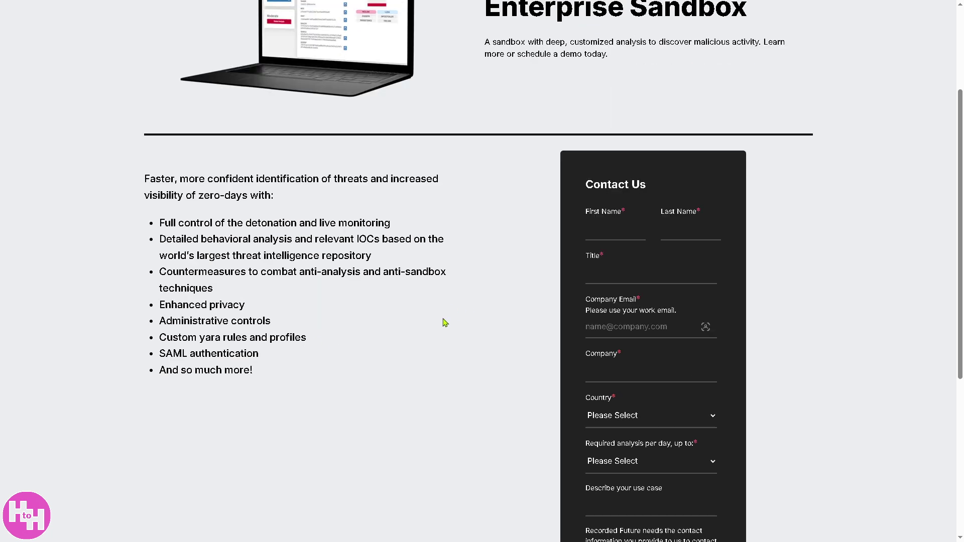
{"action": "scroll", "coordinate": [445, 323], "scroll_direction": "down", "scroll_amount": 2}
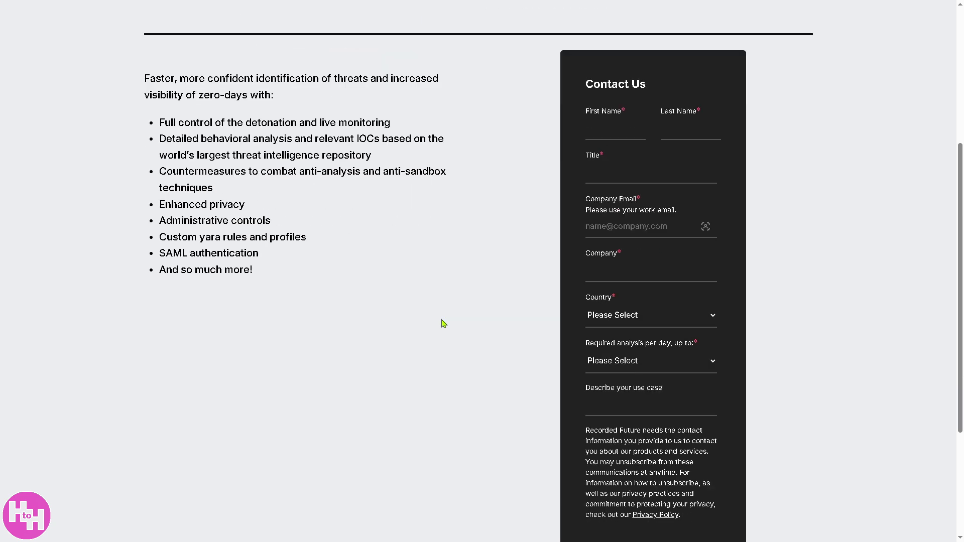
{"action": "scroll", "coordinate": [443, 323], "scroll_direction": "down", "scroll_amount": 2}
{"action": "scroll", "coordinate": [443, 324], "scroll_direction": "down", "scroll_amount": 1}
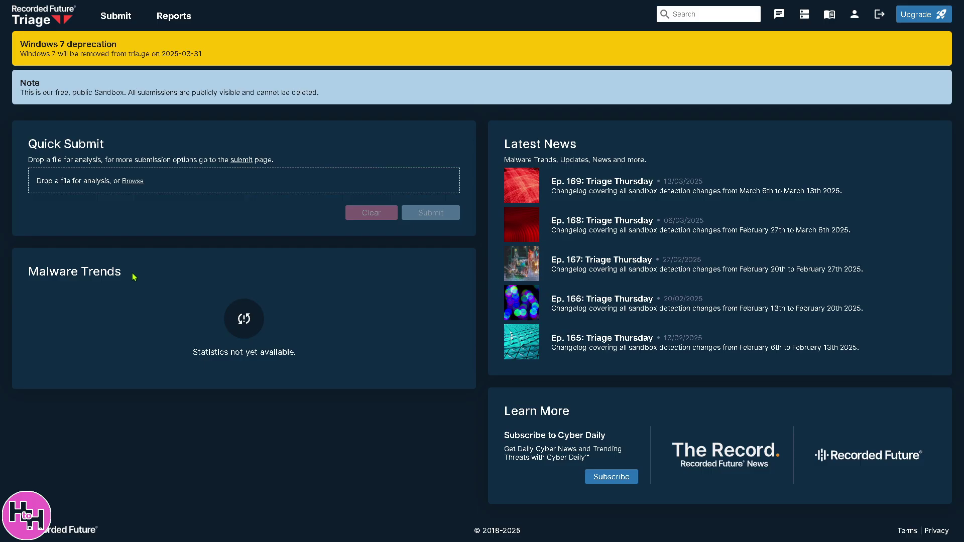
Step: Go to Triage's Submit page from the top navigation bar
{"action": "left_click", "coordinate": [114, 20]}
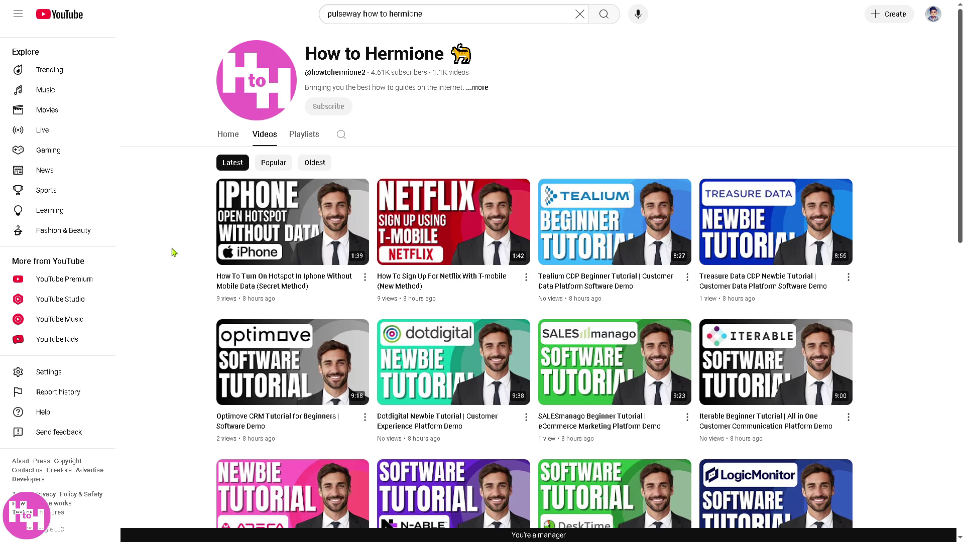
Step: Expand the YouTube channel's About details and select its channel URL for copying
{"action": "left_click", "coordinate": [473, 90]}
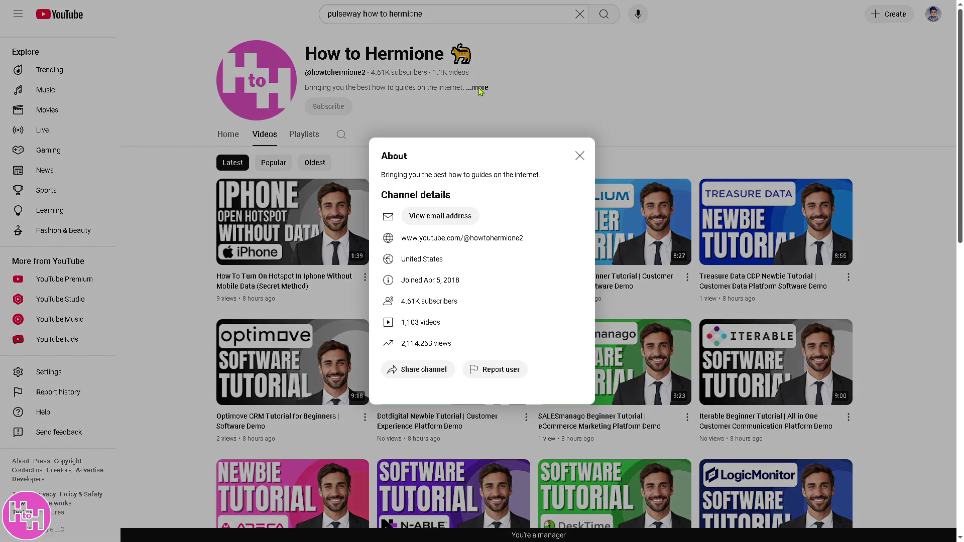
{"action": "left_click_drag", "start_coordinate": [401, 243], "coordinate": [526, 243]}
{"action": "key", "text": "ctrl+c"}
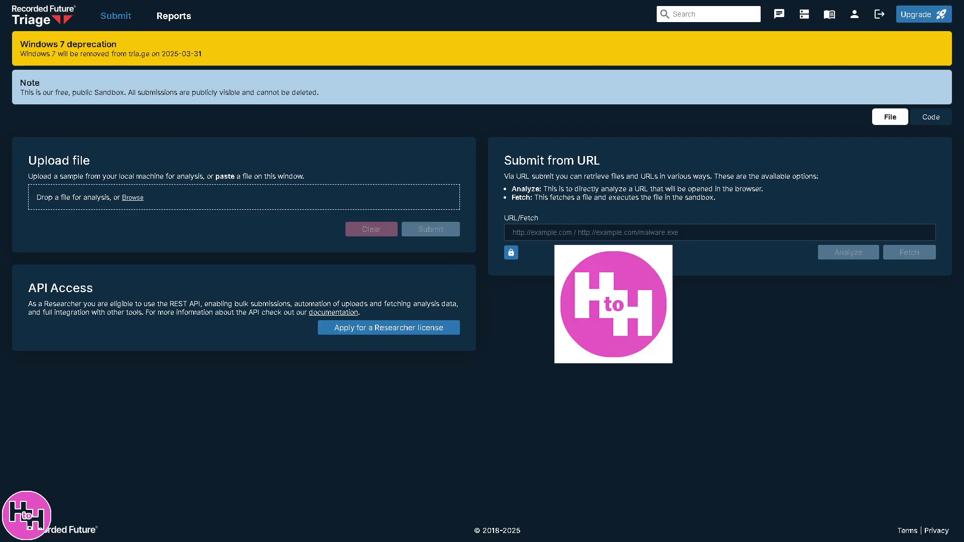
Step: Paste the copied YouTube channel URL into Triage's URL field and analyze it
{"action": "left_click", "coordinate": [662, 228]}
{"action": "key", "text": "ctrl+v"}
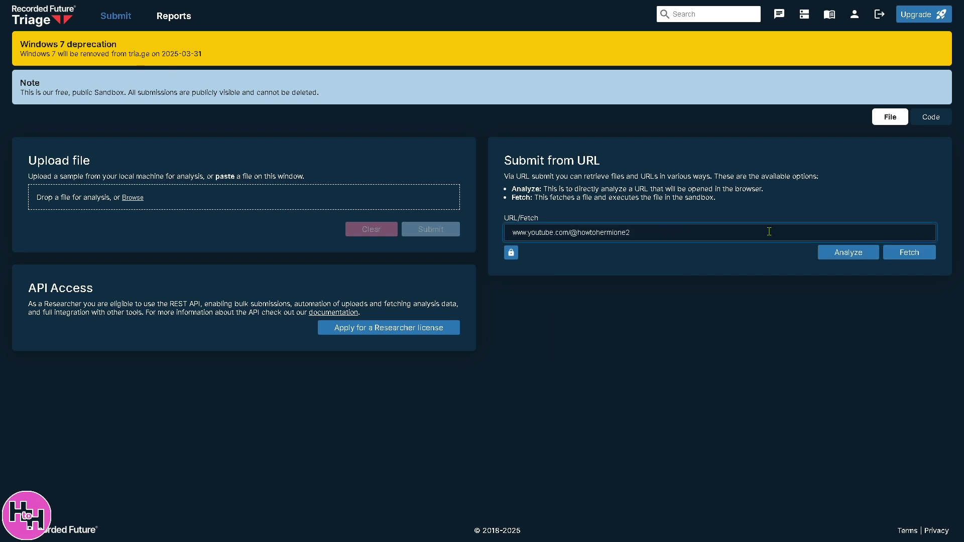
{"action": "left_click", "coordinate": [859, 254]}
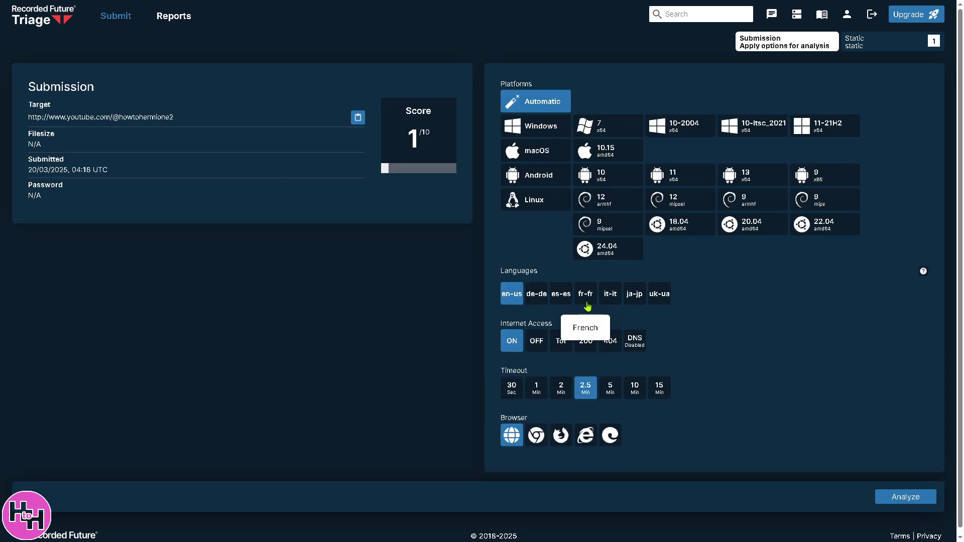
Step: Start the Triage analysis of the YouTube channel URL with the chosen options
{"action": "left_click", "coordinate": [902, 497]}
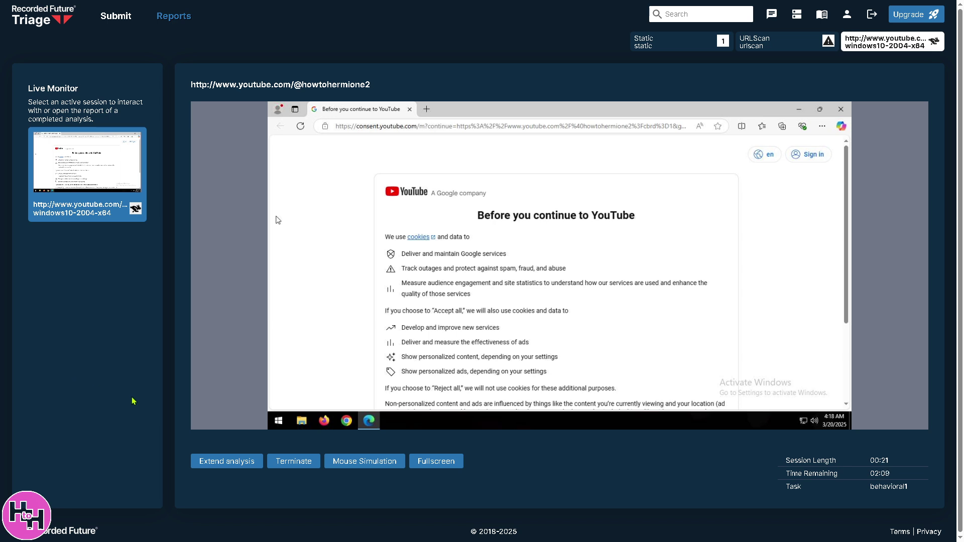
{"action": "left_click", "coordinate": [426, 462]}
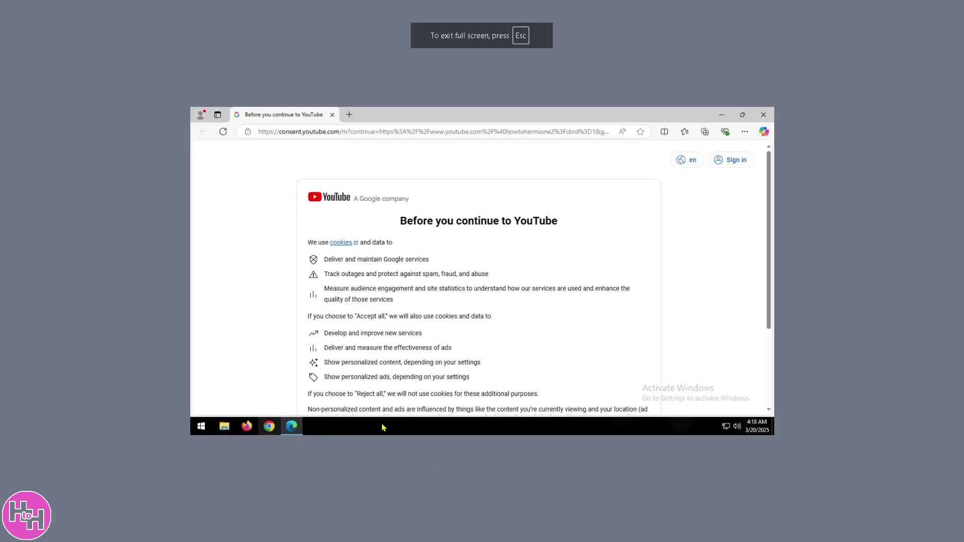